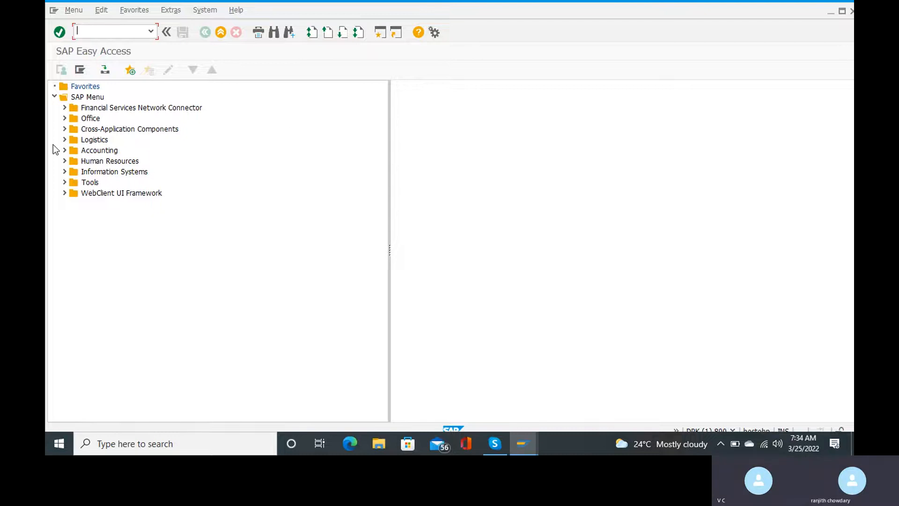
# Start transaction SPRO and display the SAP Reference IMG
pyautogui.write('spro')
pyautogui.press('Return')
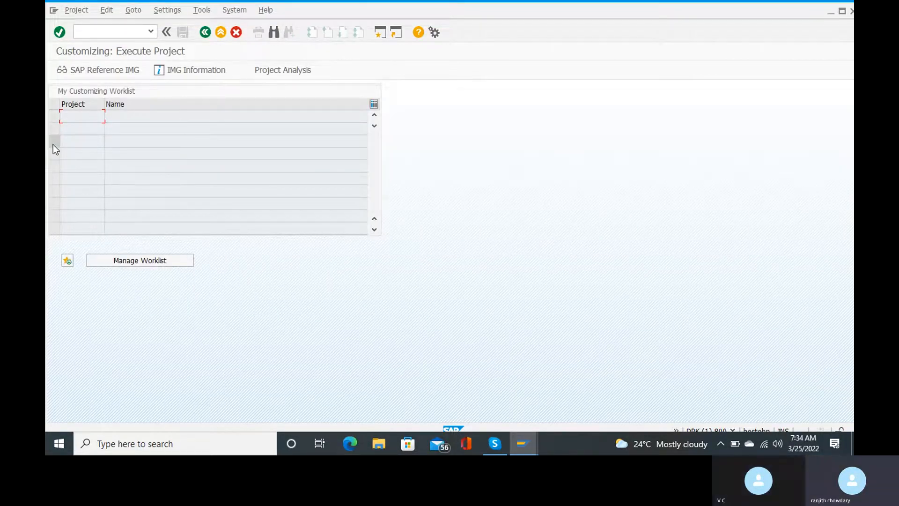
pyautogui.click(98, 70)
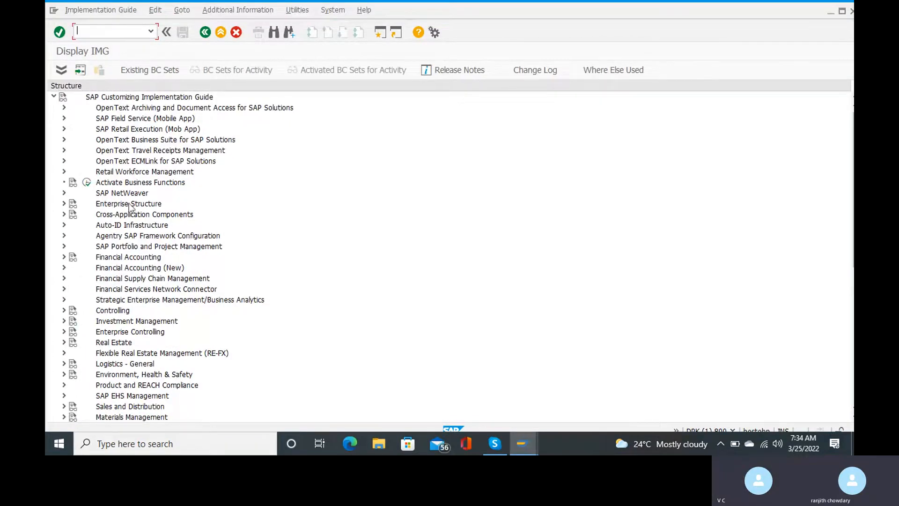
# Expand Financial Accounting (New), Financial Accounting Global Settings (New) and its Withholding Tax node in the implementation guide
pyautogui.click(64, 268)
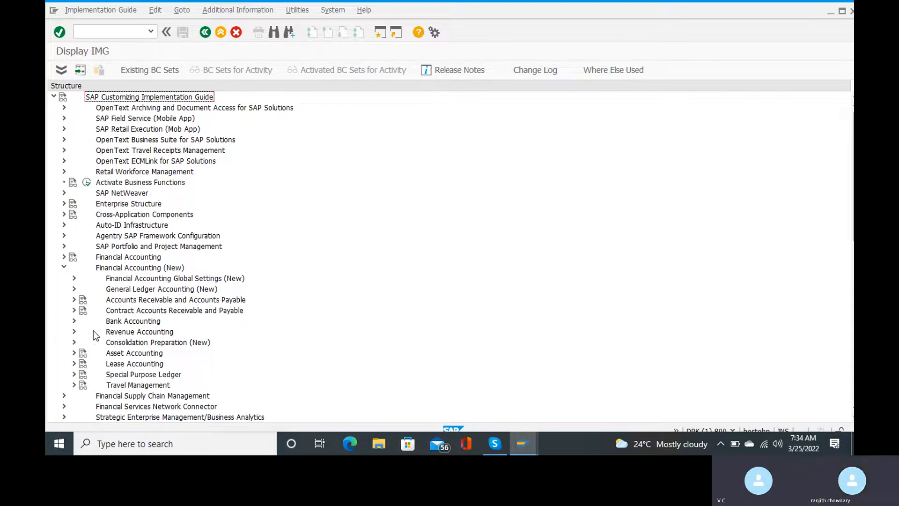
pyautogui.scroll(-5, 91, 344)
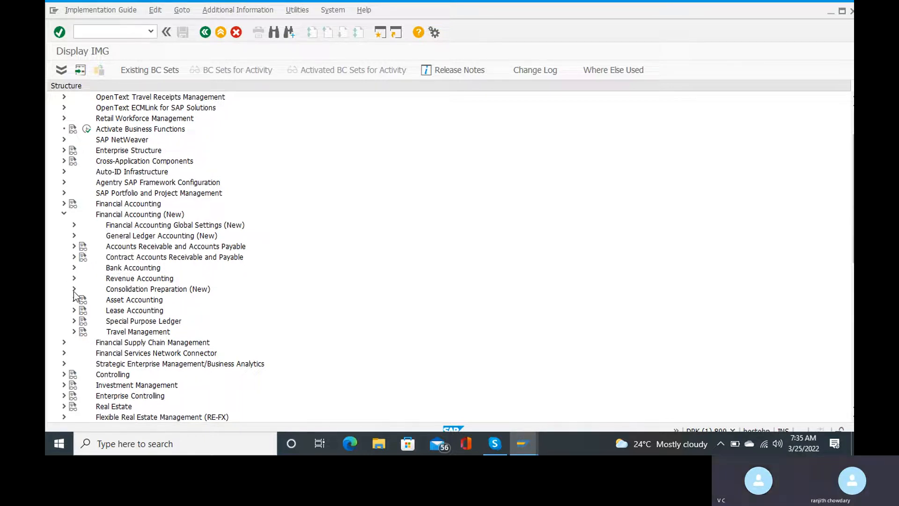
pyautogui.click(74, 224)
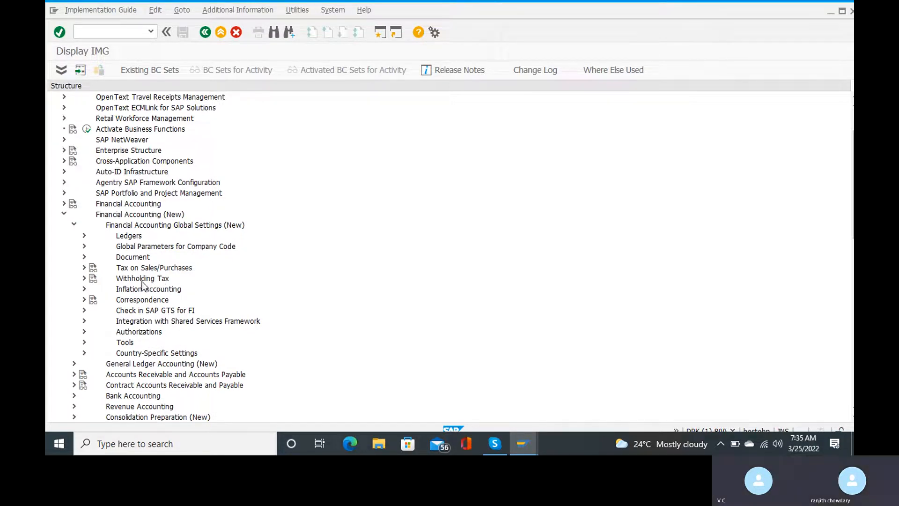
pyautogui.click(84, 279)
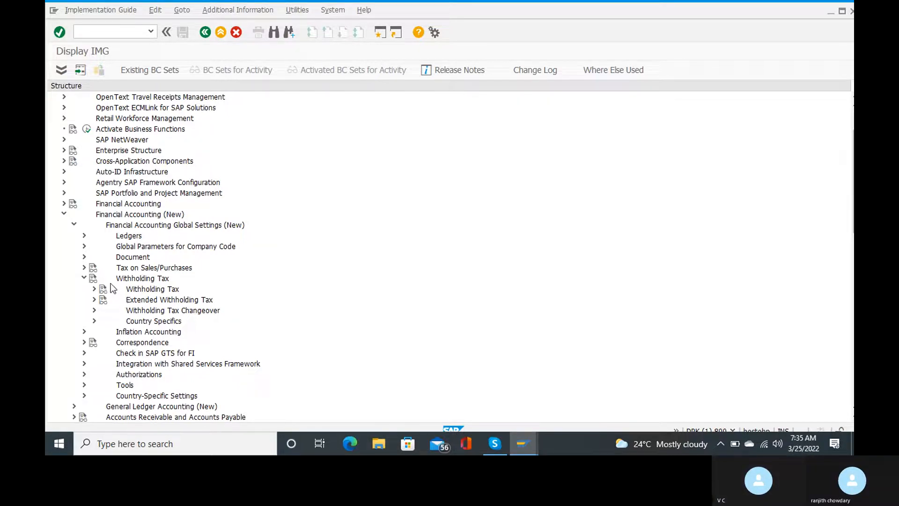
# View the Maintain Countries activity in the basic settings of the inner Withholding Tax node, then return and collapse that branch
pyautogui.click(95, 288)
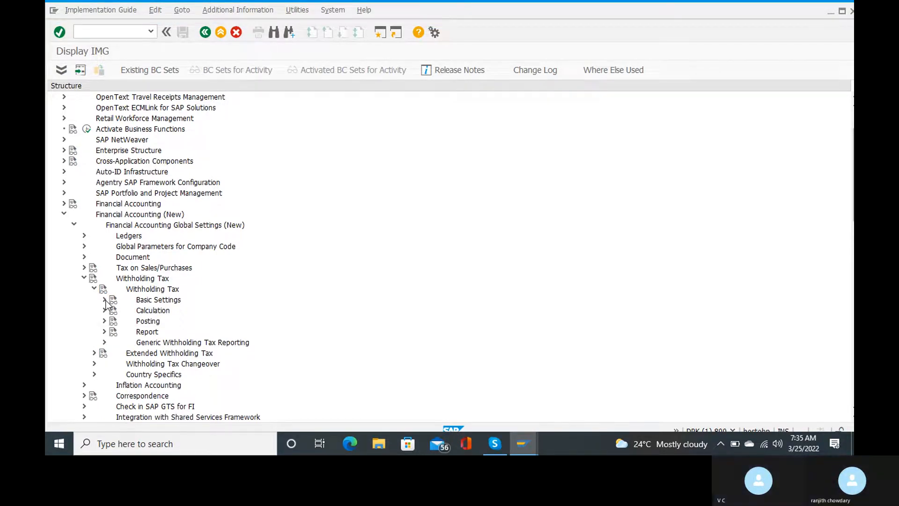
pyautogui.click(105, 300)
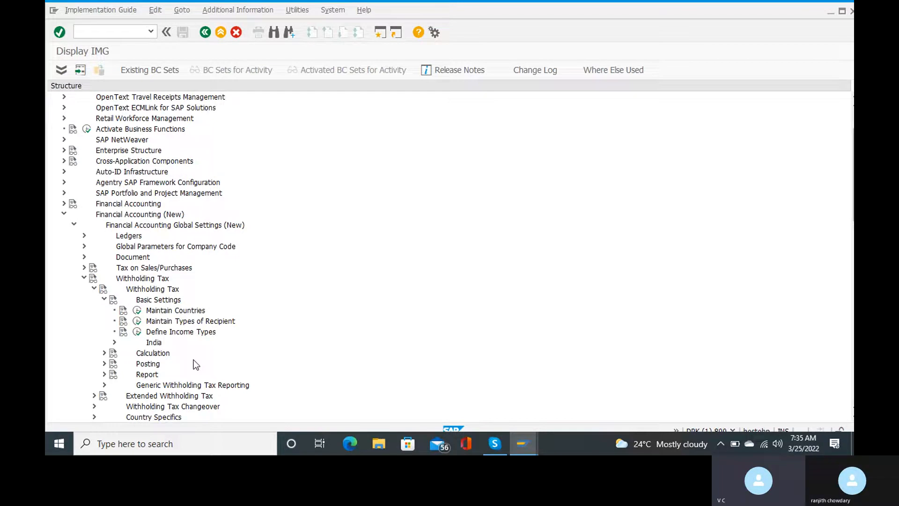
pyautogui.click(135, 311)
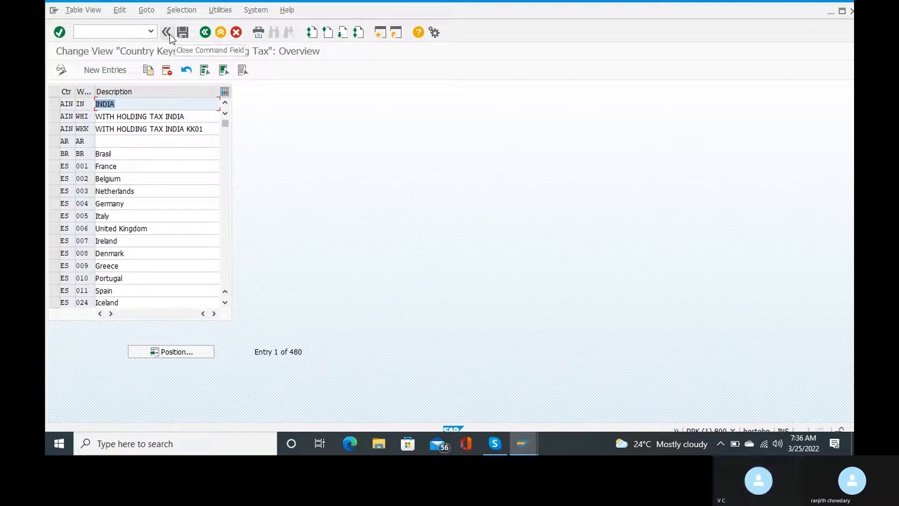
pyautogui.click(204, 35)
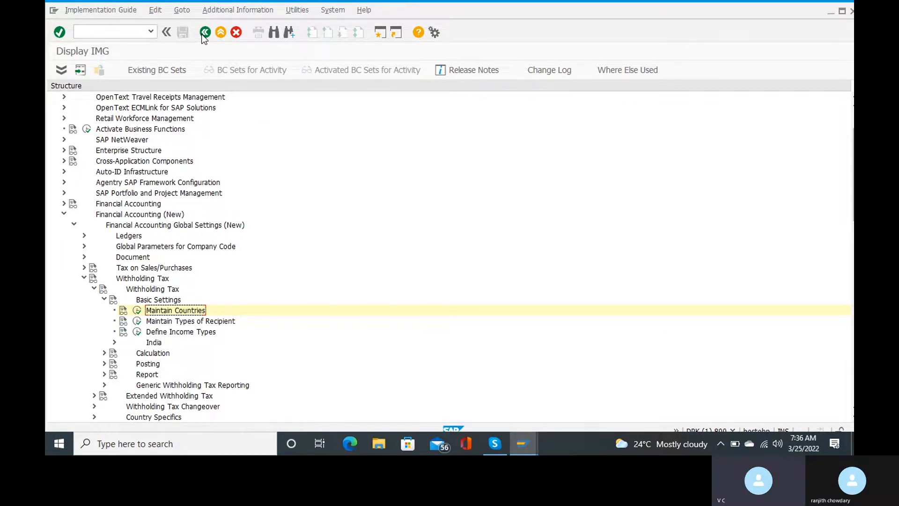
pyautogui.click(105, 300)
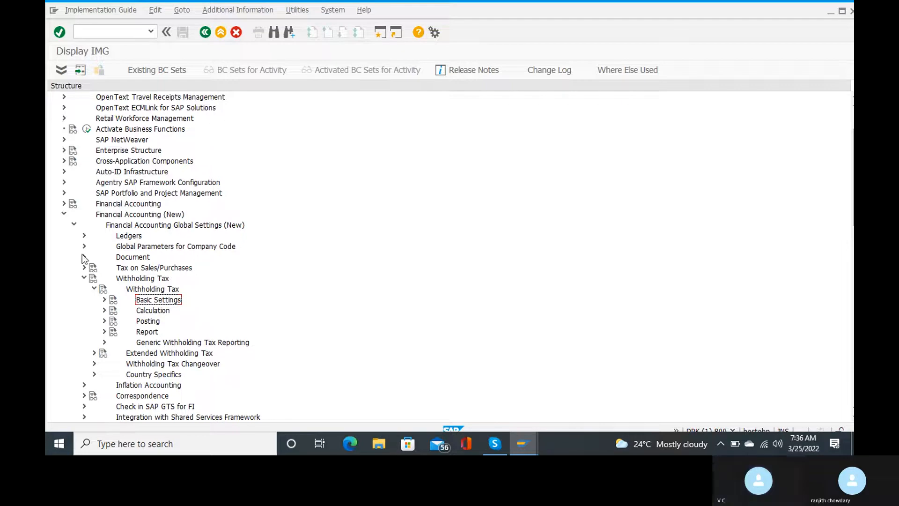
pyautogui.click(94, 288)
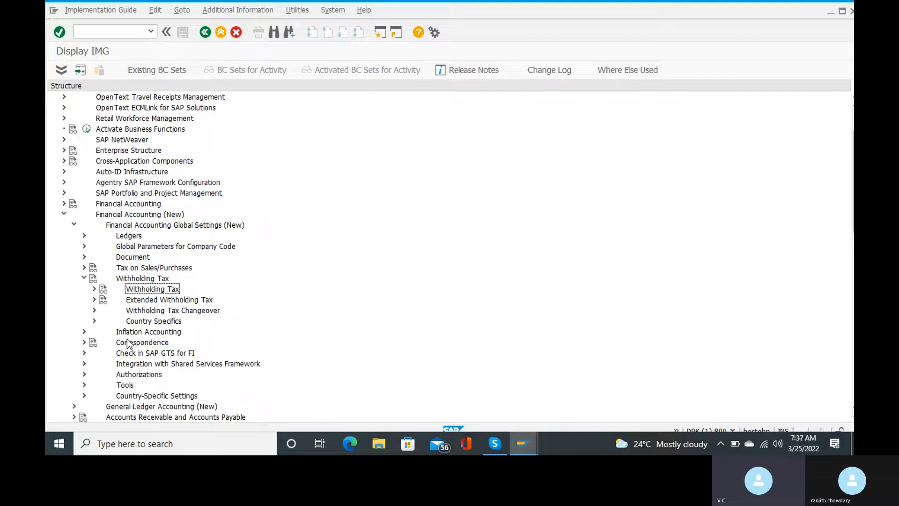
# Open the Check Withholding Tax Countries activity in the basic settings of Extended Withholding Tax
pyautogui.click(94, 299)
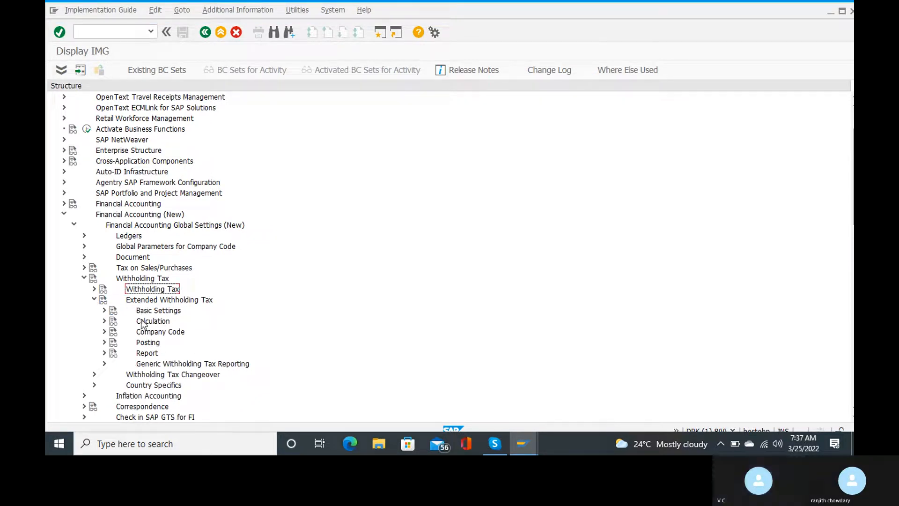
pyautogui.click(104, 310)
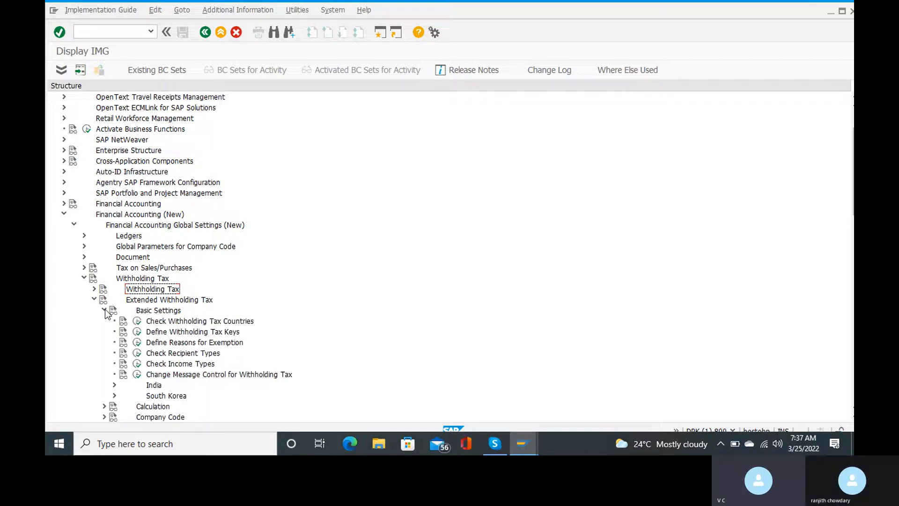
pyautogui.click(137, 321)
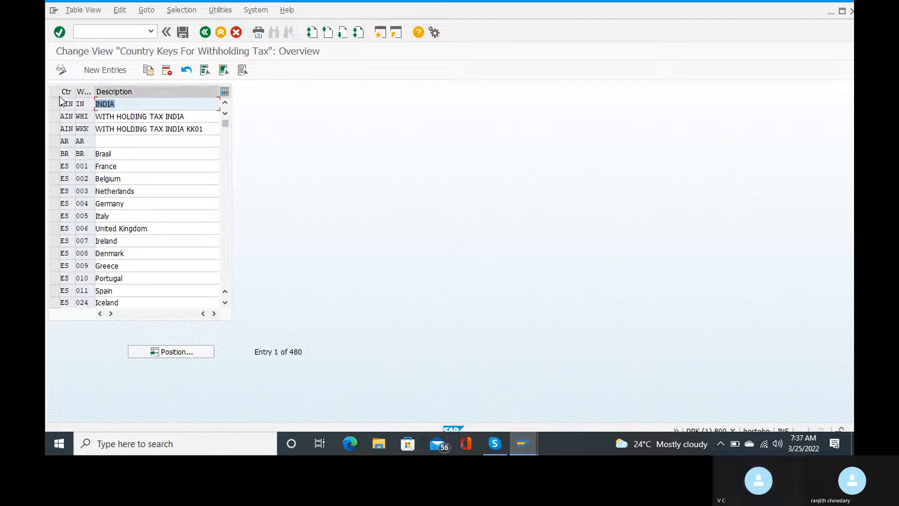
# Add a new withholding tax country entry with country IN, key hyd and description "withholdind tax hyderabad"
pyautogui.click(103, 78)
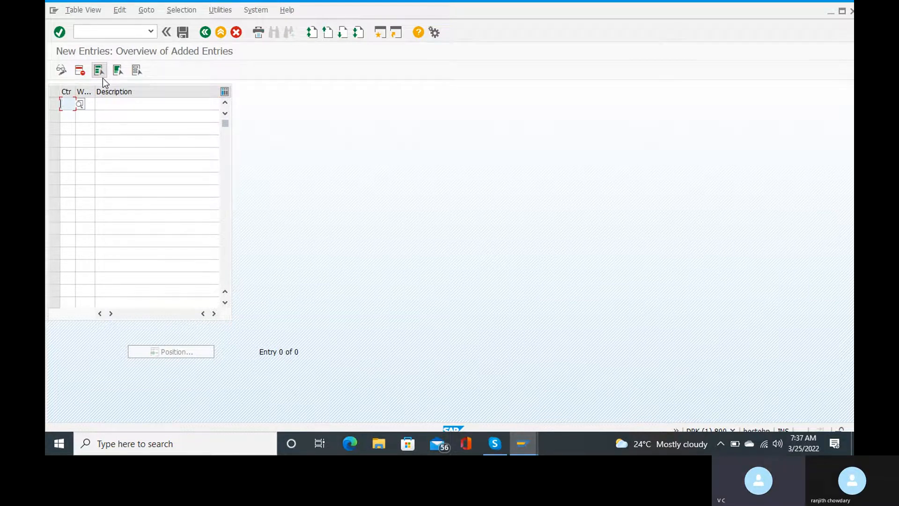
pyautogui.write('in')
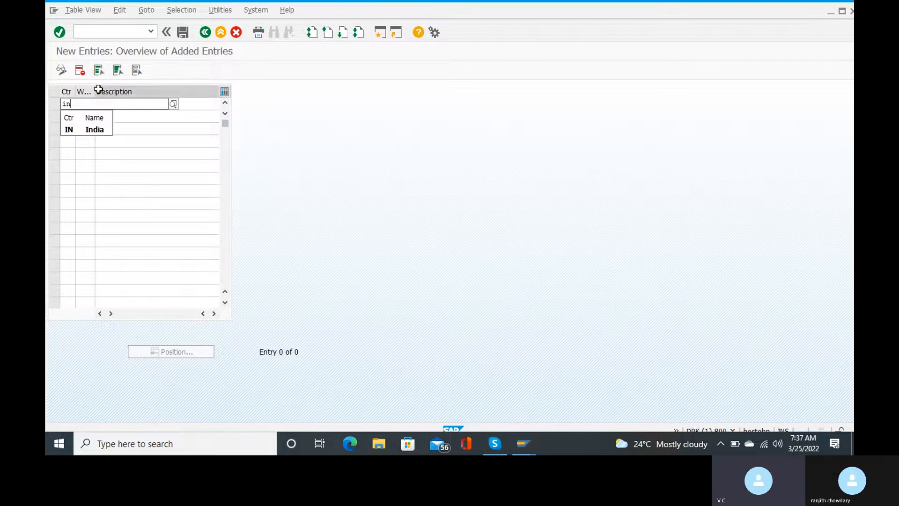
pyautogui.click(91, 132)
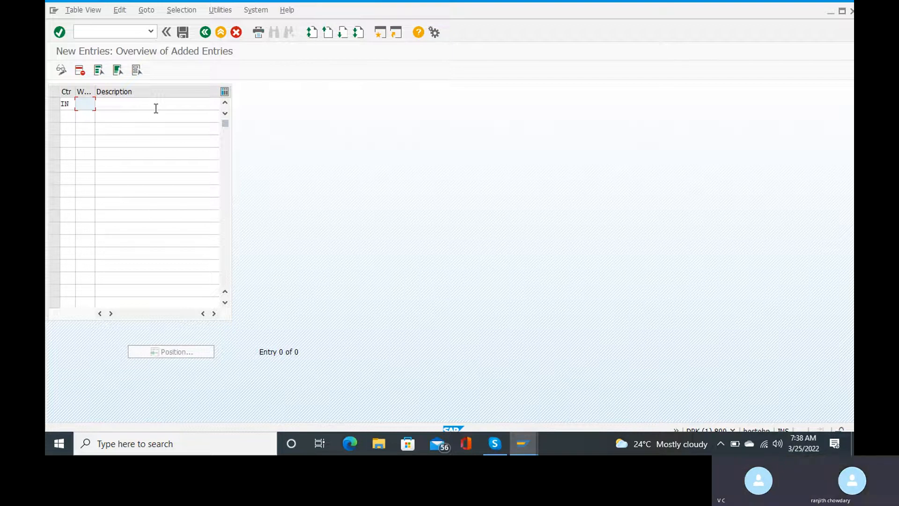
pyautogui.write('hyd')
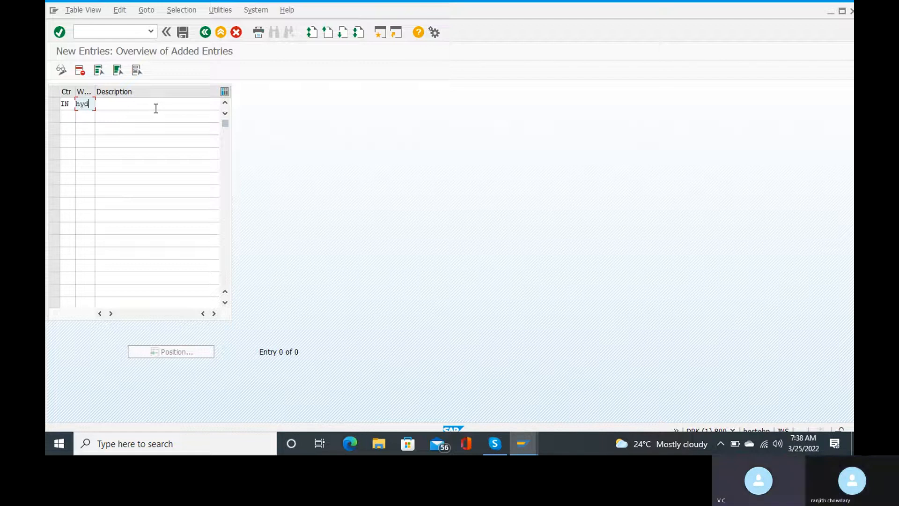
pyautogui.click(156, 109)
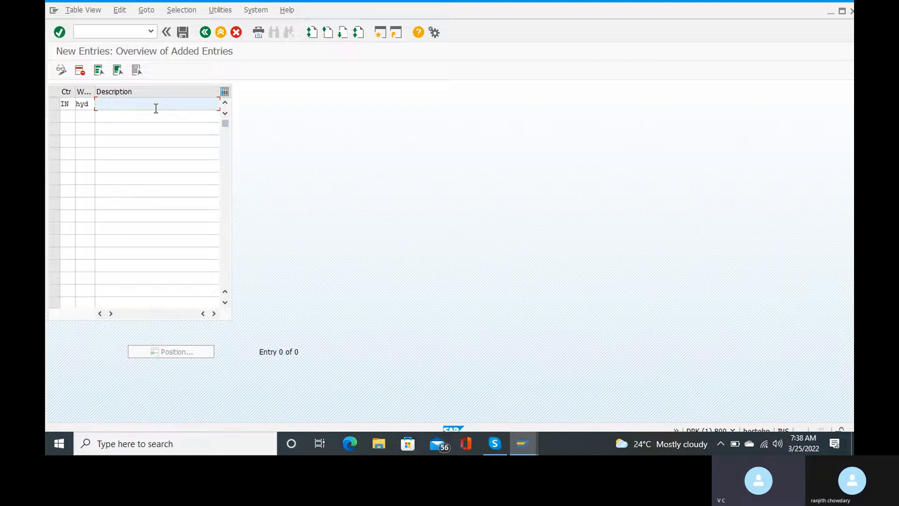
pyautogui.write('withholdind tax ')
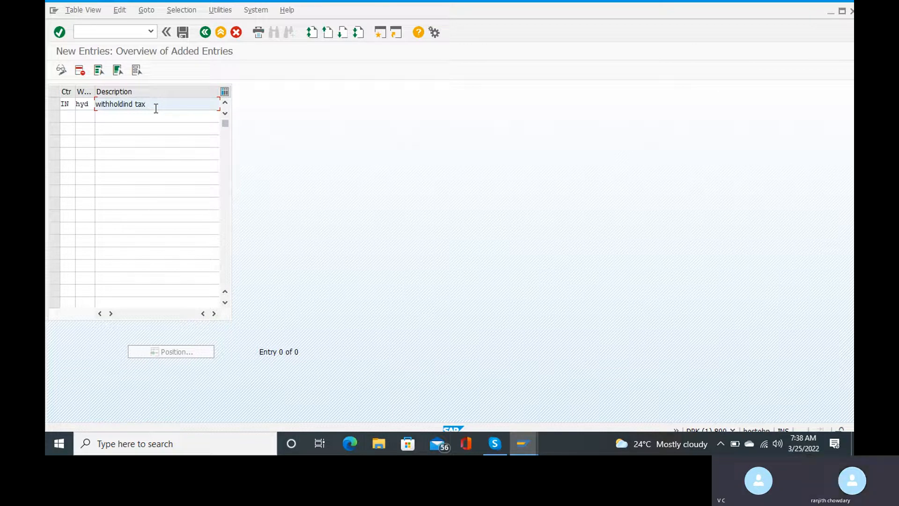
pyautogui.write('hy')
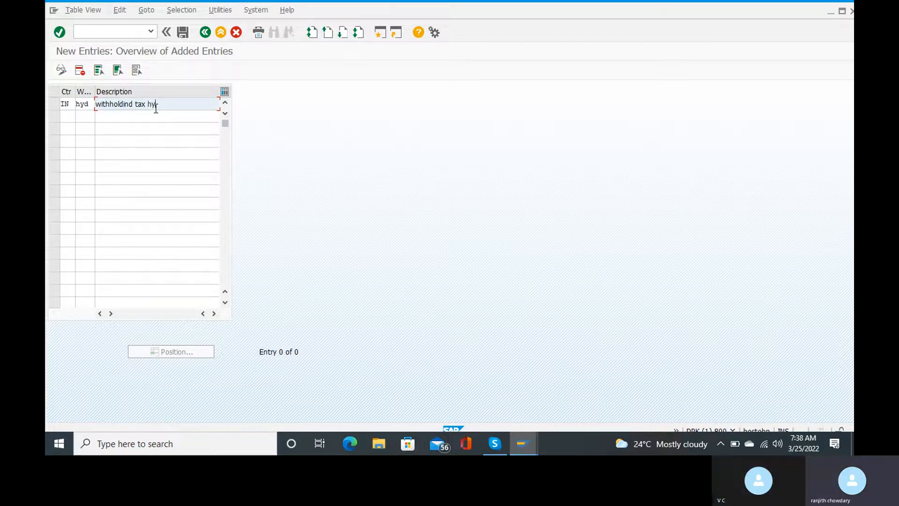
pyautogui.write('derabad')
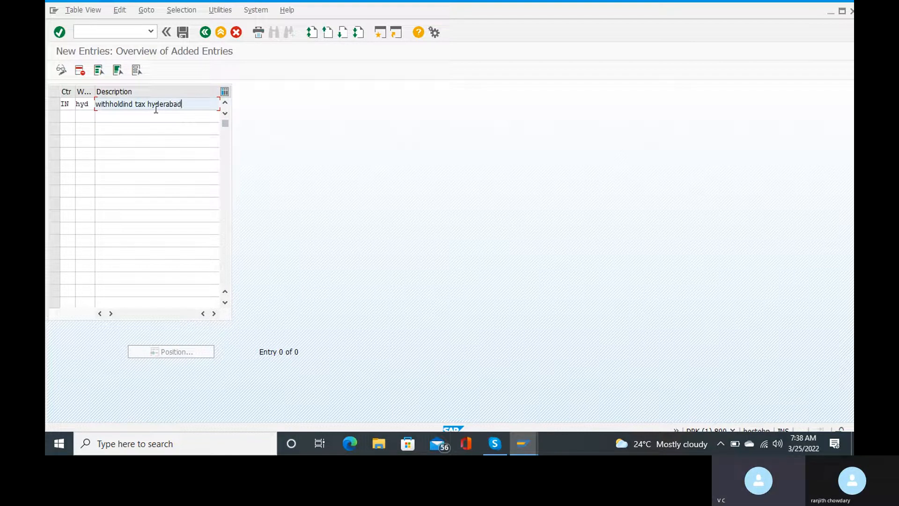
# Save the entry in a new customizing request with the short description "withholding tax counties hyd"
pyautogui.click(184, 37)
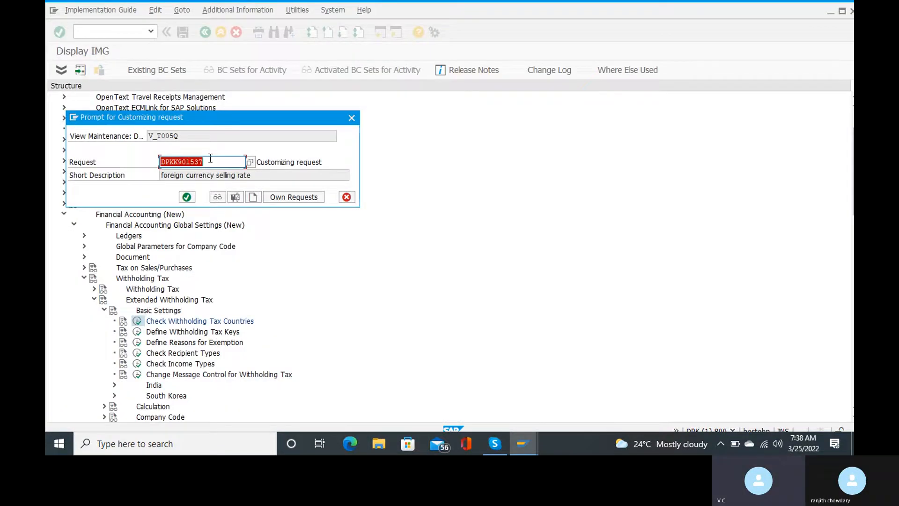
pyautogui.click(253, 196)
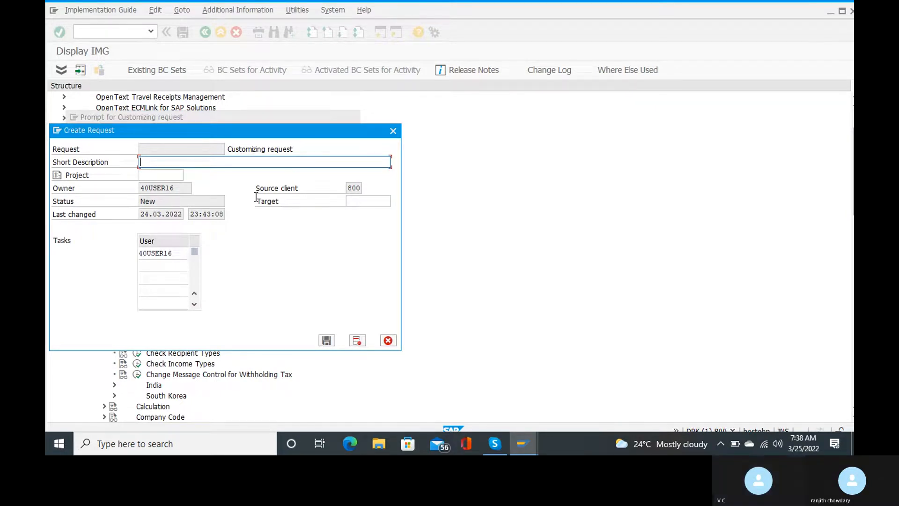
pyautogui.write('withholding ')
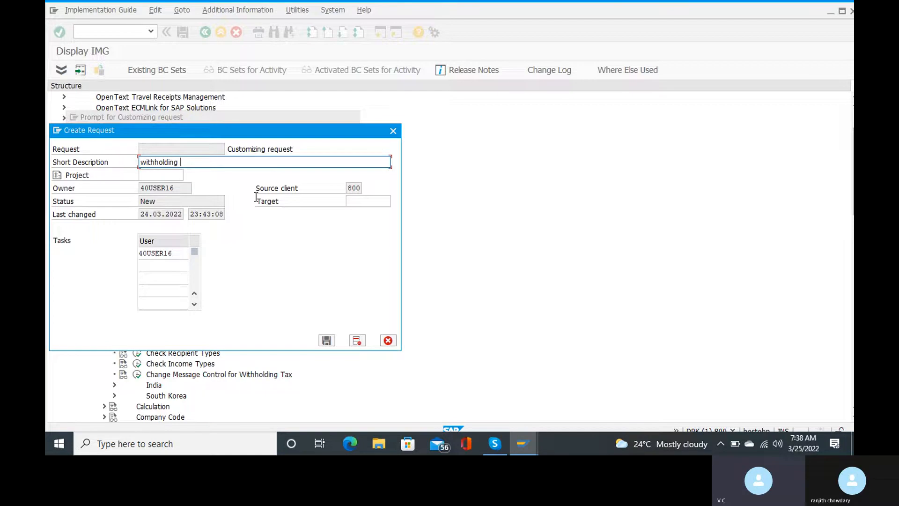
pyautogui.write('tax confi')
pyautogui.write('g')
pyautogui.press('BackSpace')
pyautogui.press('BackSpace')
pyautogui.press('BackSpace')
pyautogui.press('BackSpace')
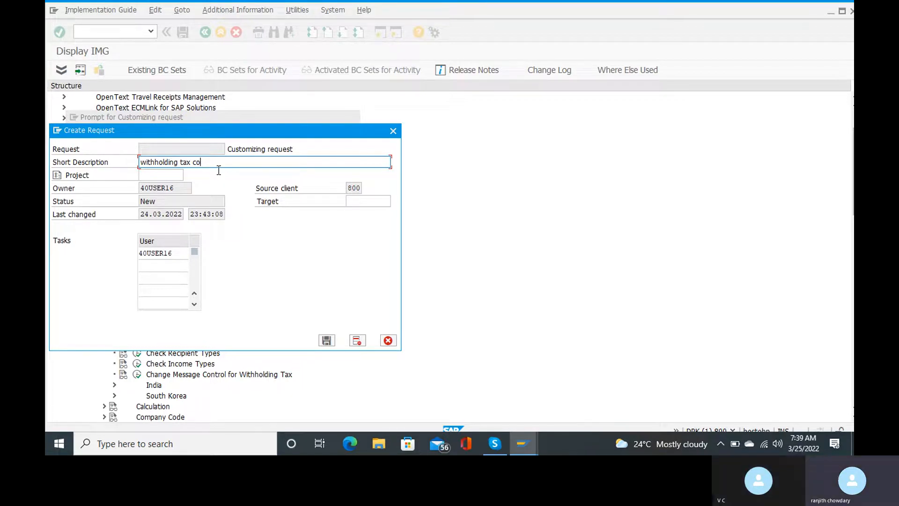
pyautogui.write('unties hyd')
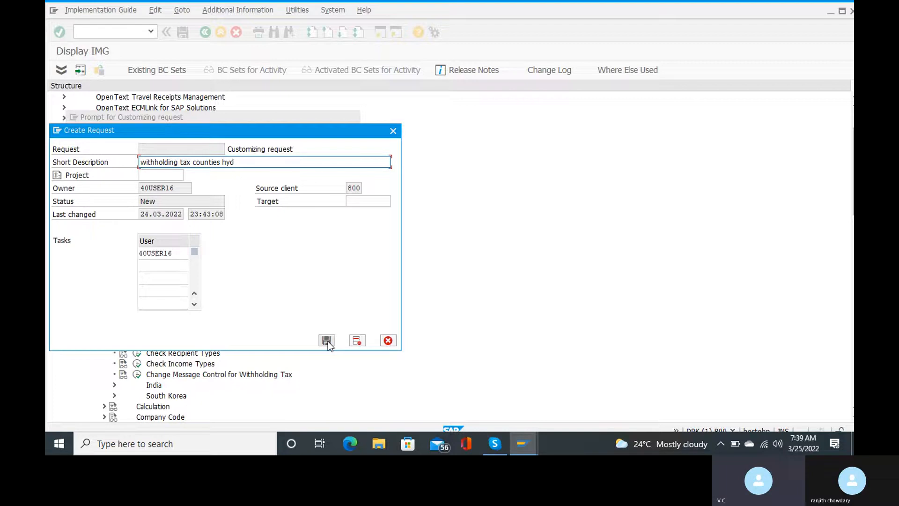
pyautogui.click(327, 340)
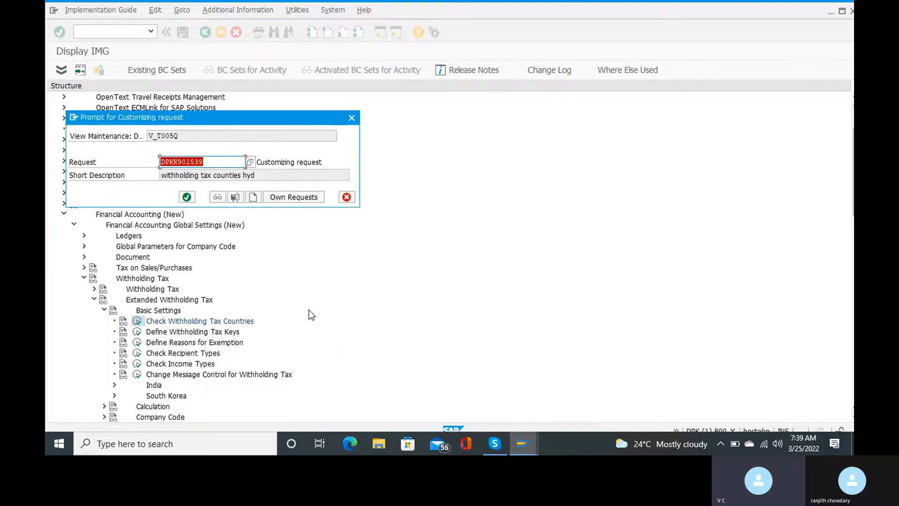
pyautogui.click(186, 197)
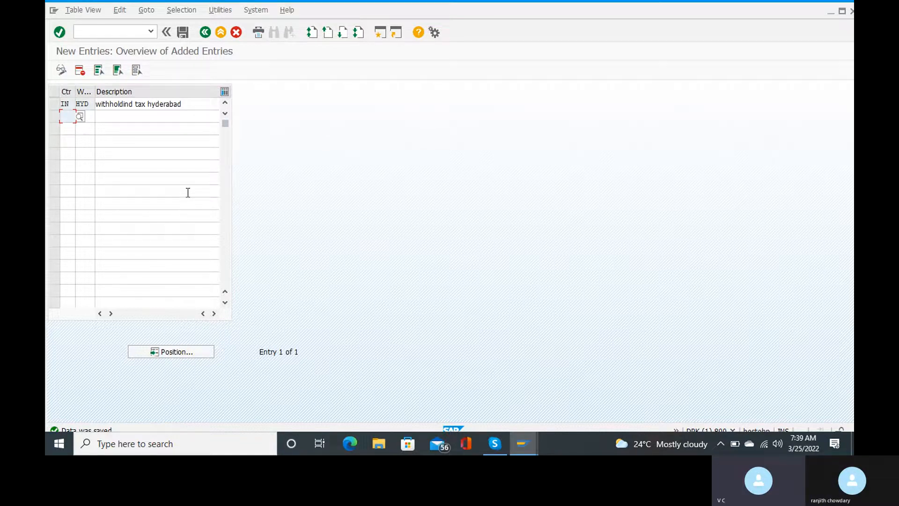
# Leave the table view, start transaction SE10 and display the current user's modifiable customizing requests
pyautogui.click(127, 32)
pyautogui.write('/n')
pyautogui.press('Return')
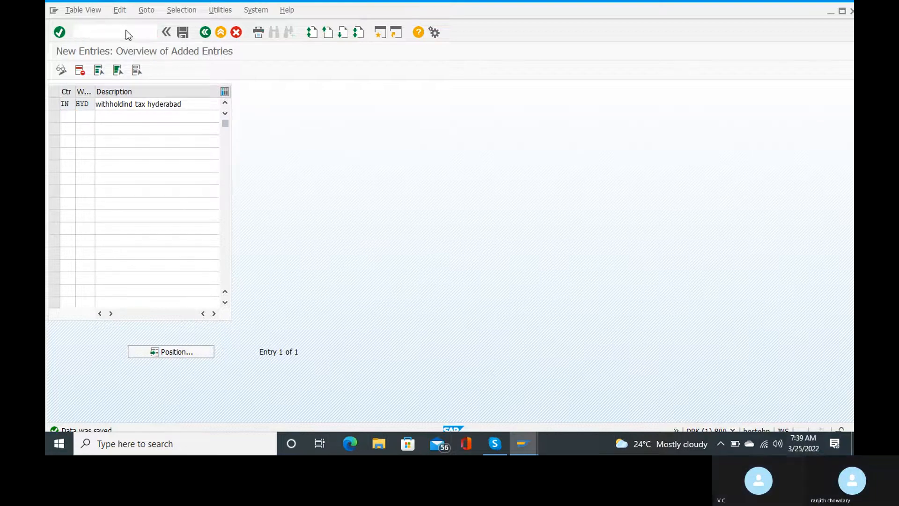
pyautogui.write('se')
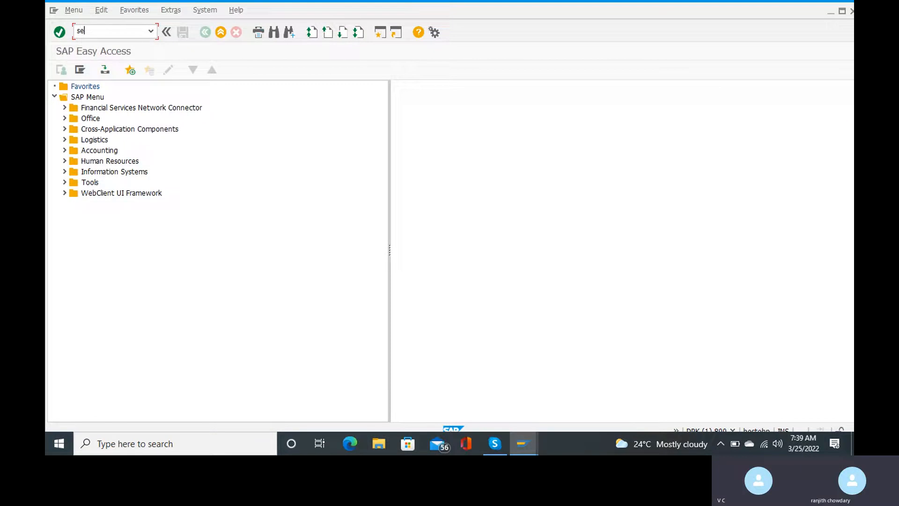
pyautogui.write('10')
pyautogui.press('Return')
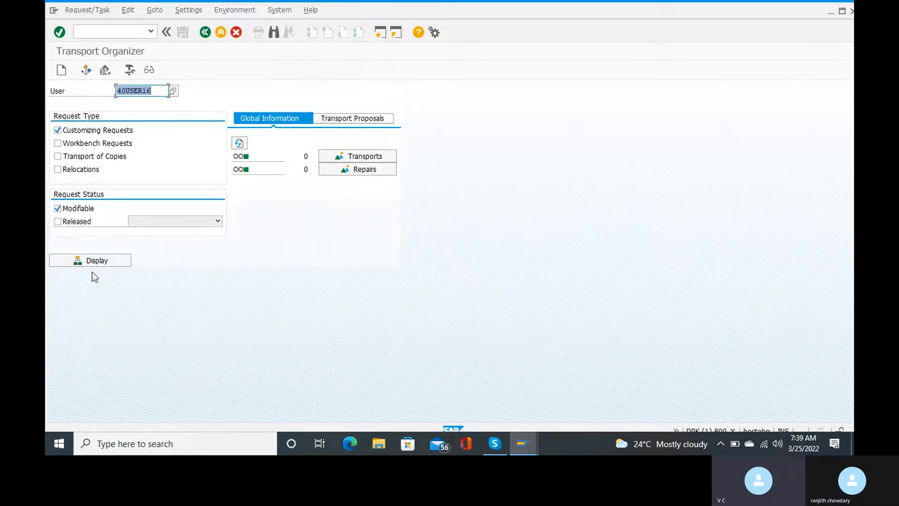
pyautogui.click(98, 262)
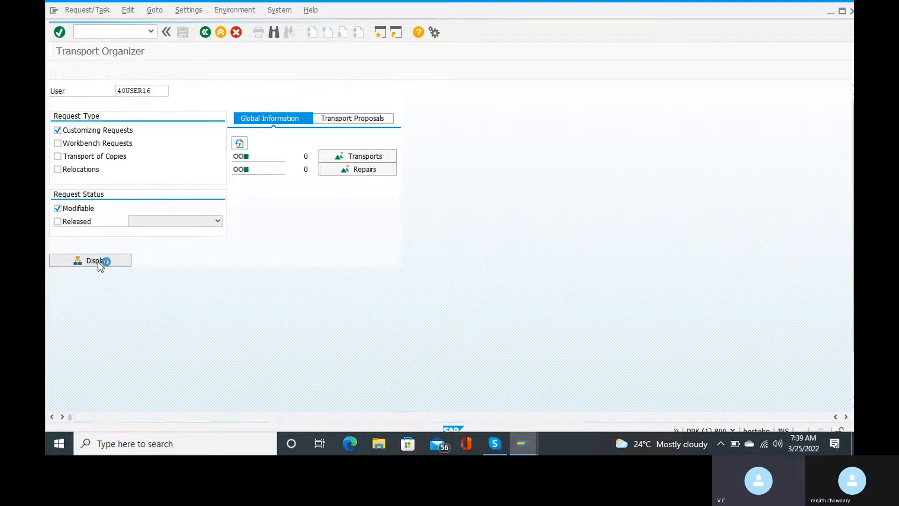
pyautogui.click(97, 263)
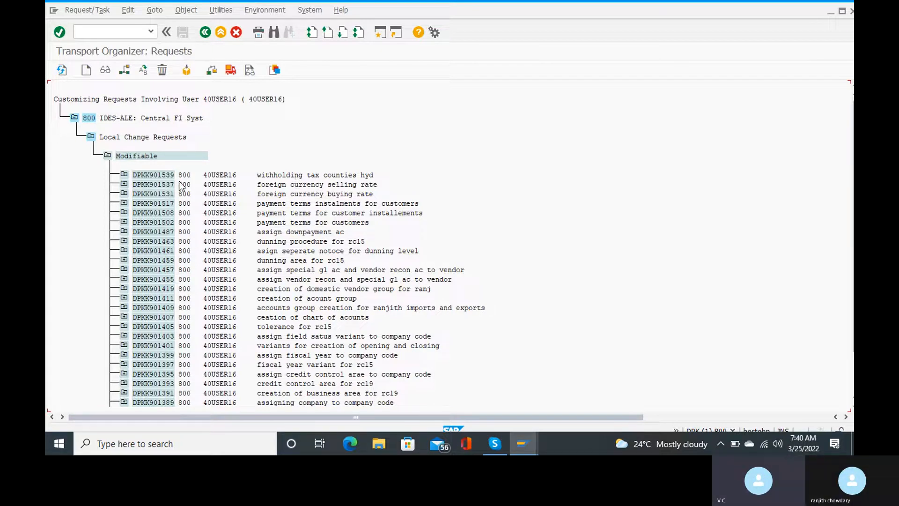
# Expand the "withholding tax counties hyd" request down to the key entries of tables T005Q and T005R under view V_T005Q
pyautogui.click(125, 175)
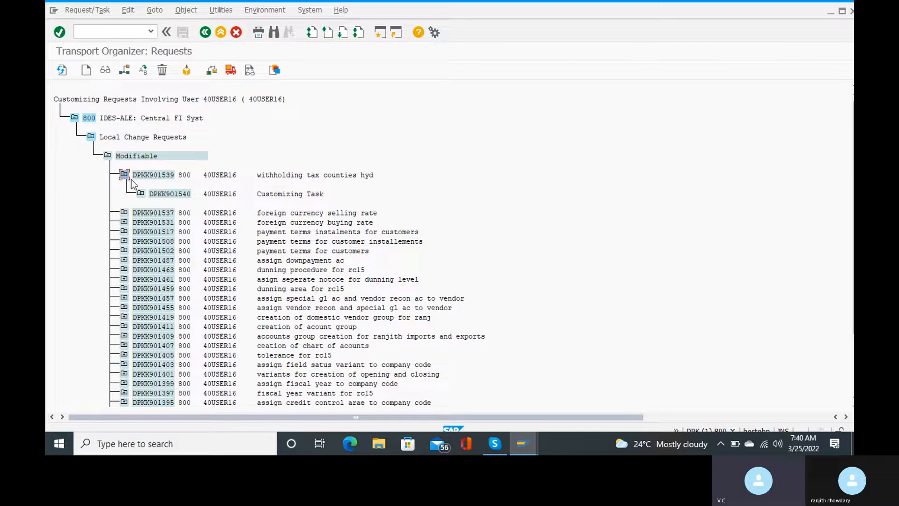
pyautogui.click(140, 194)
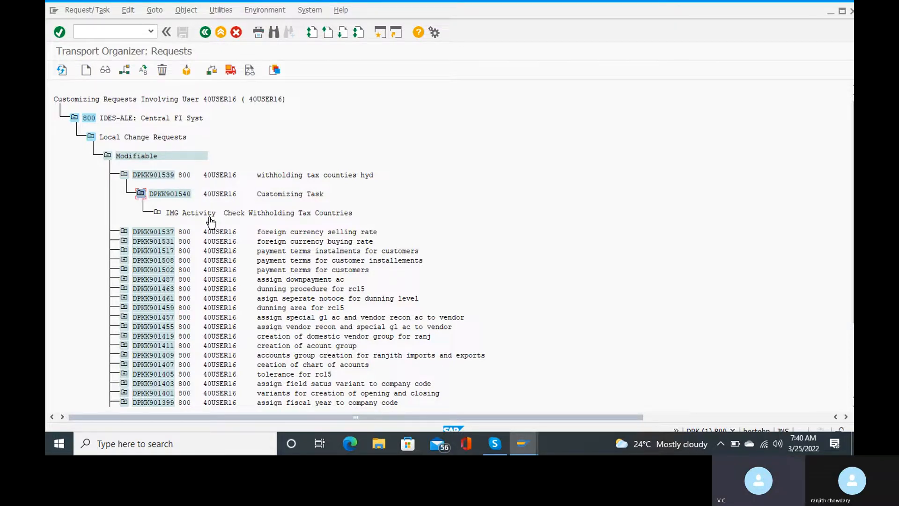
pyautogui.click(158, 211)
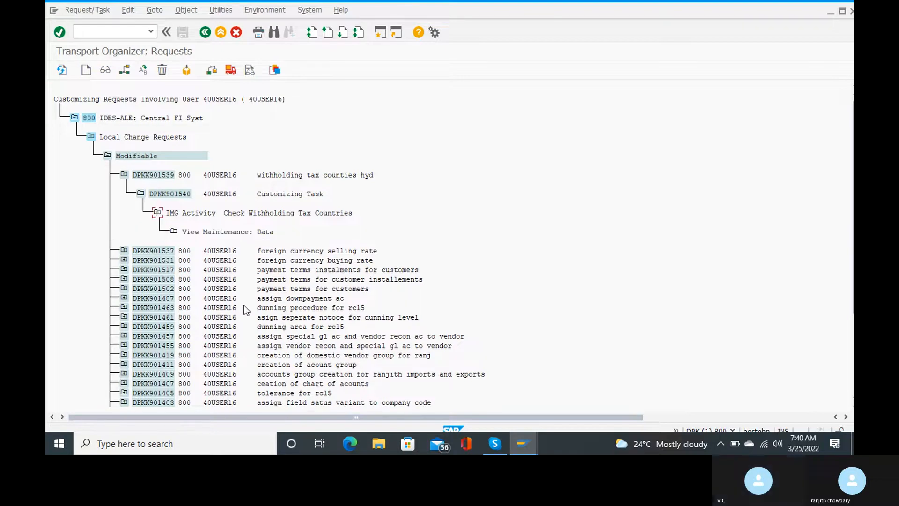
pyautogui.click(174, 231)
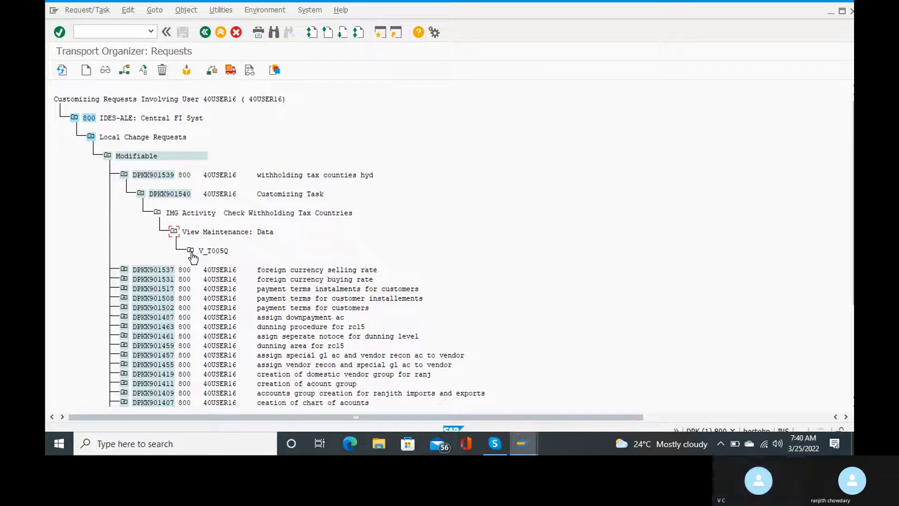
pyautogui.doubleClick(192, 253)
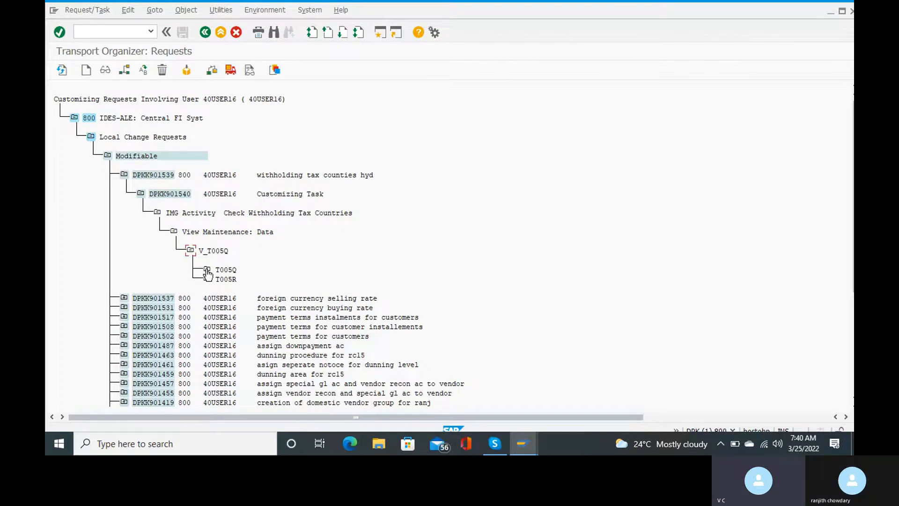
pyautogui.click(207, 271)
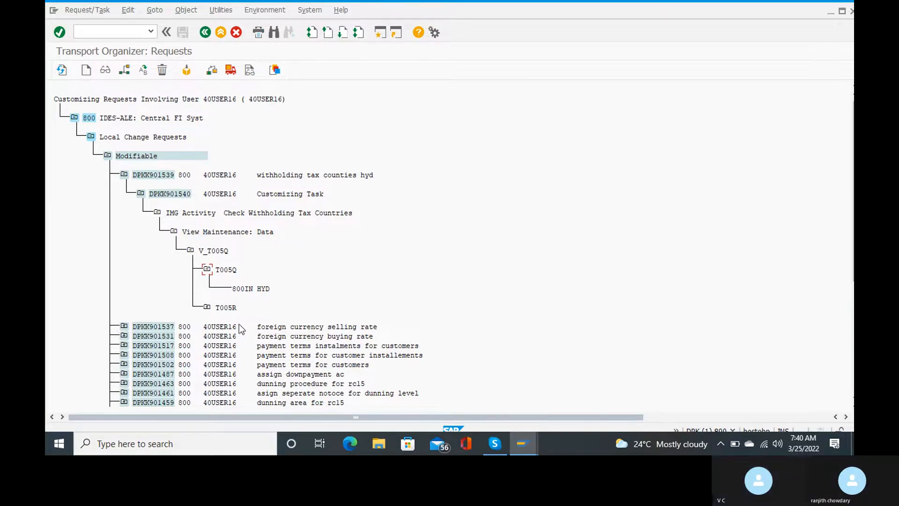
pyautogui.click(207, 307)
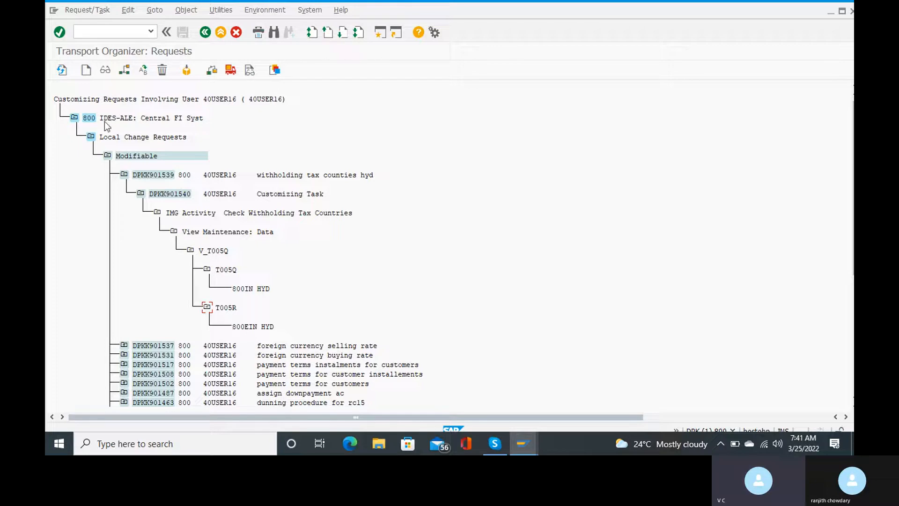
# Start transaction SE16N and load the selection fields of table T005
pyautogui.click(117, 36)
pyautogui.write('/ns')
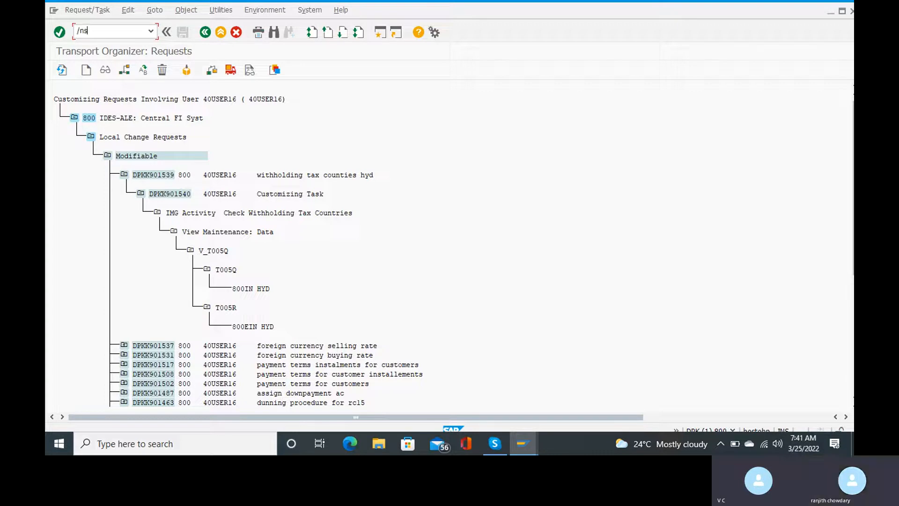
pyautogui.write('e16n')
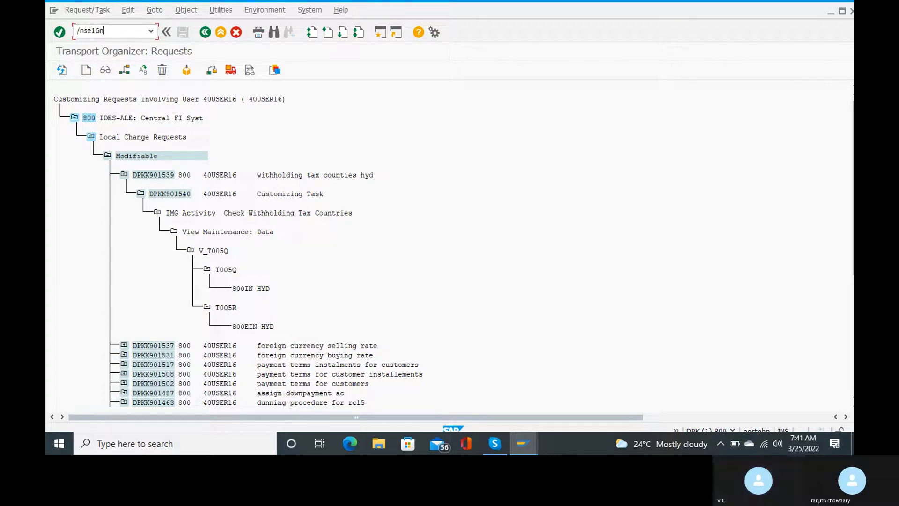
pyautogui.press('Return')
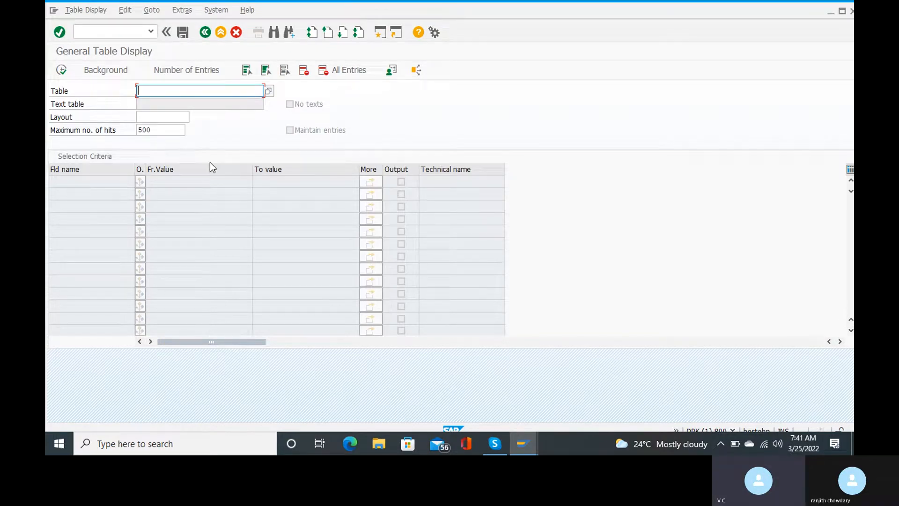
pyautogui.write('t00s')
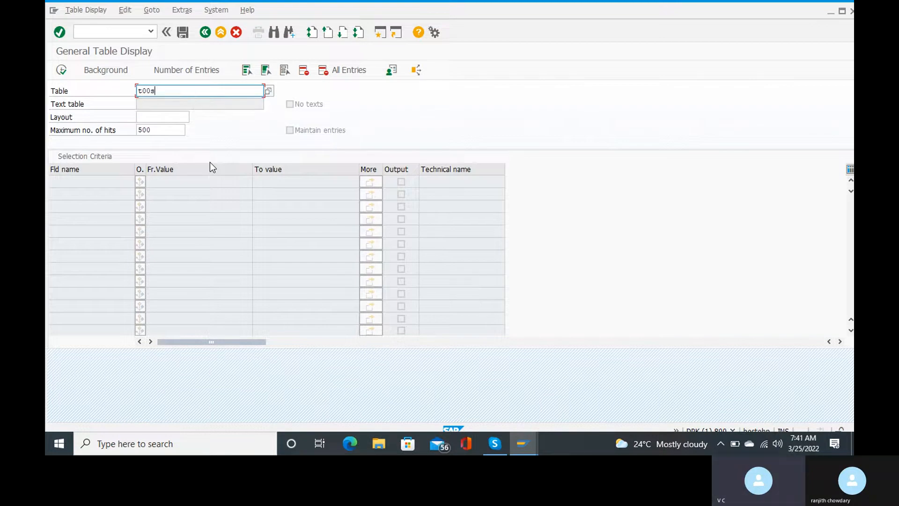
pyautogui.press('BackSpace')
pyautogui.write('5')
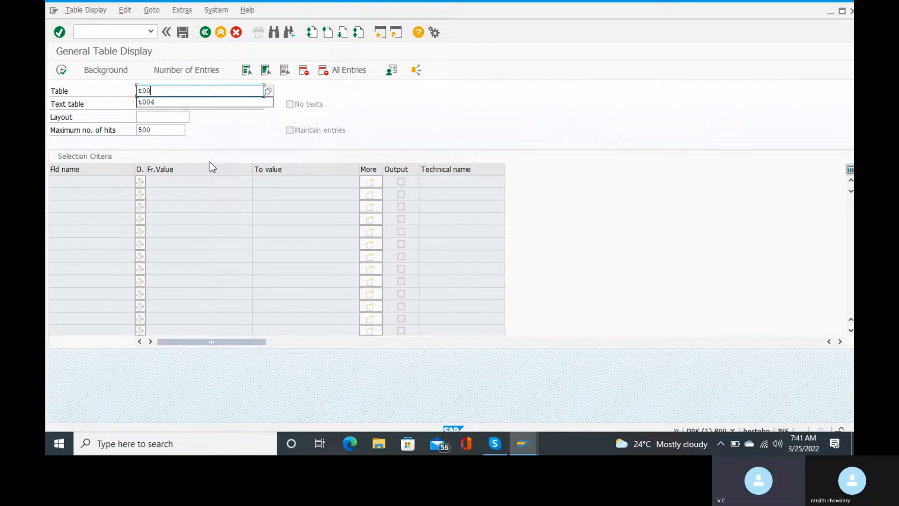
pyautogui.press('Return')
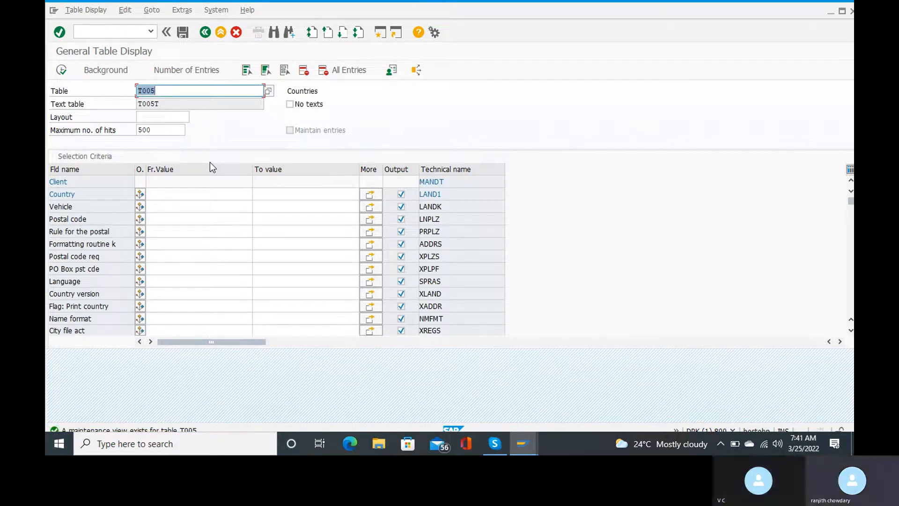
# Restrict the T005 selection to country "in", leave the postal code blank and display the matching entries
pyautogui.click(197, 196)
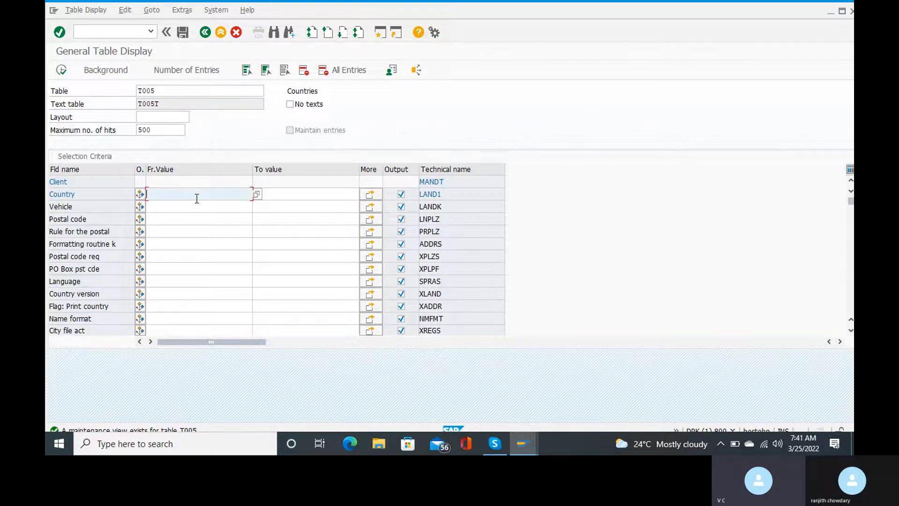
pyautogui.write('in')
pyautogui.click(172, 218)
pyautogui.write('12')
pyautogui.press('BackSpace')
pyautogui.press('BackSpace')
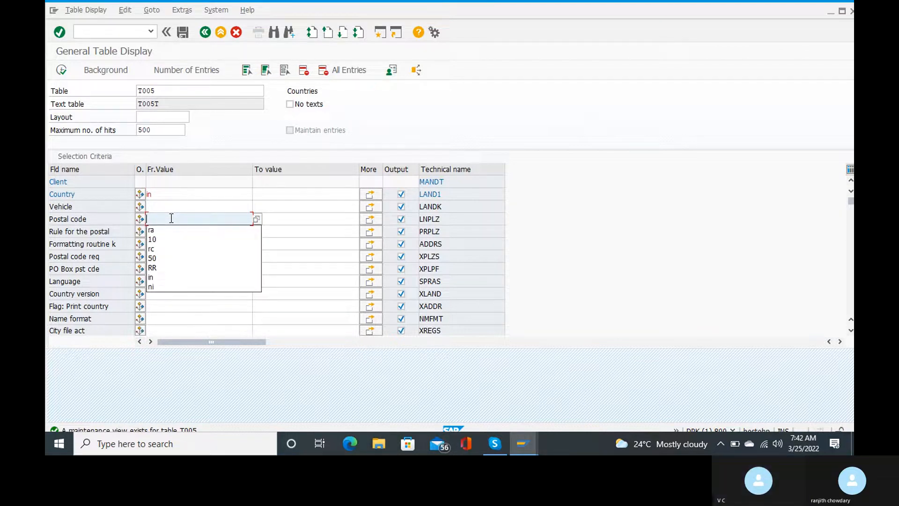
pyautogui.click(62, 71)
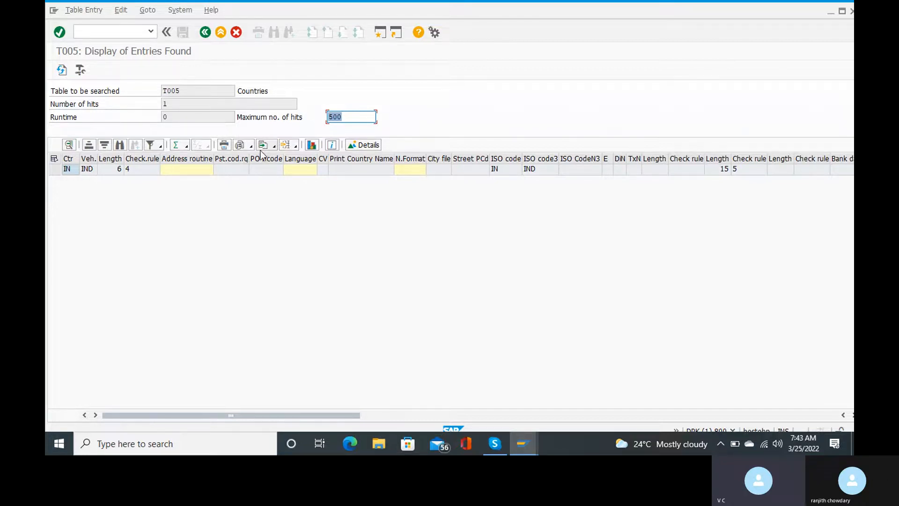
# Return to SAP Easy Access, start transaction SE11 and display the definition of database table T005
pyautogui.click(99, 31)
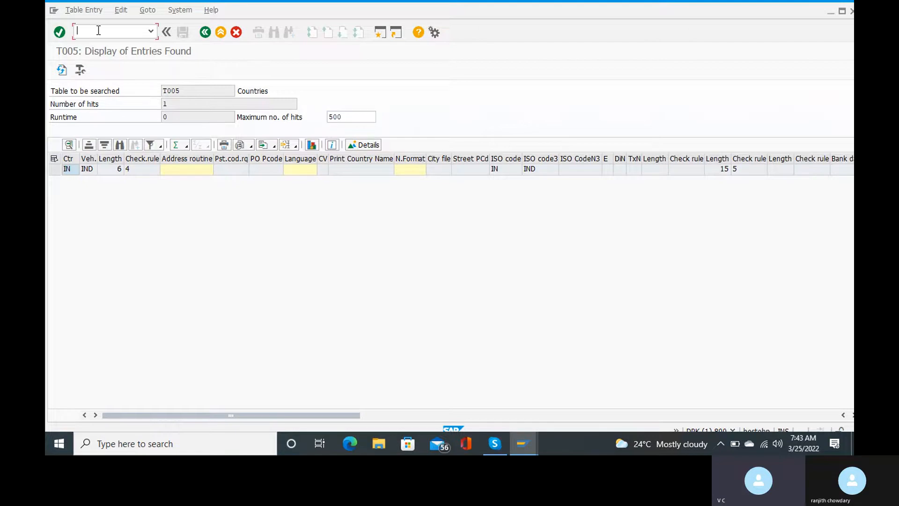
pyautogui.write('/n')
pyautogui.press('Return')
pyautogui.write('s')
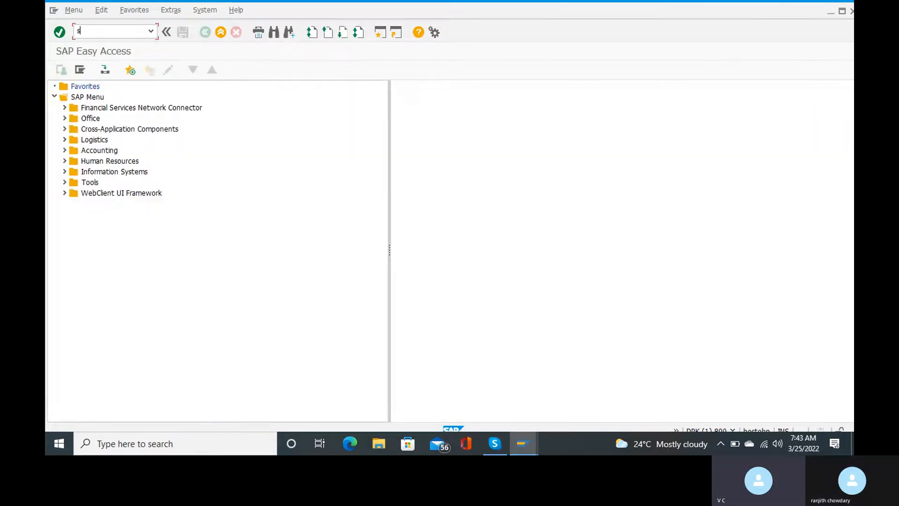
pyautogui.write('e11')
pyautogui.press('Return')
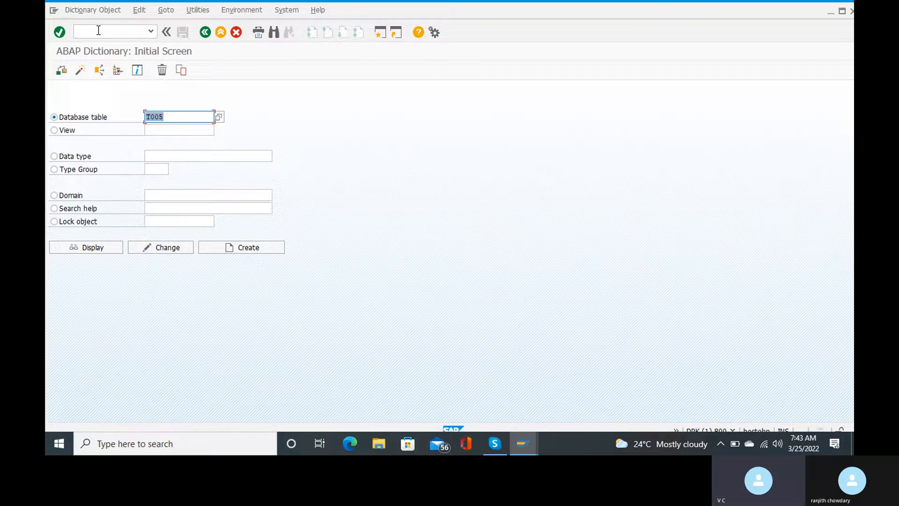
pyautogui.click(102, 251)
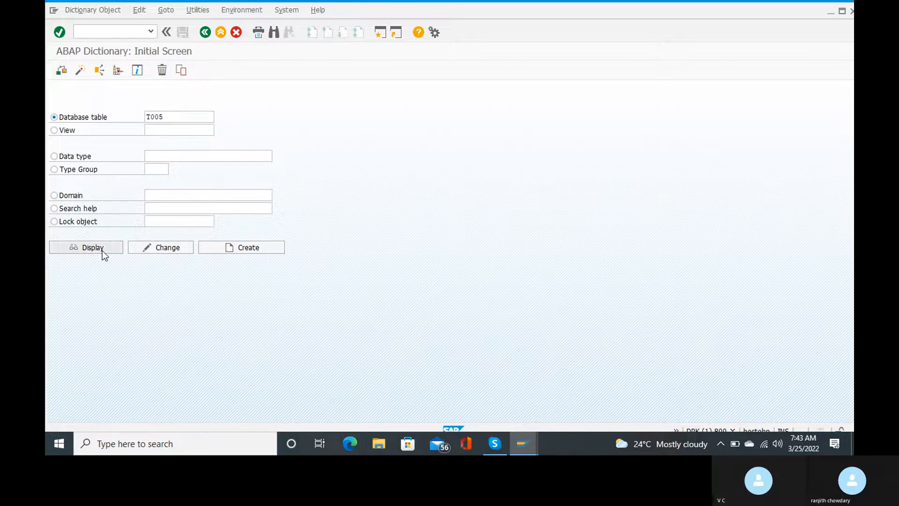